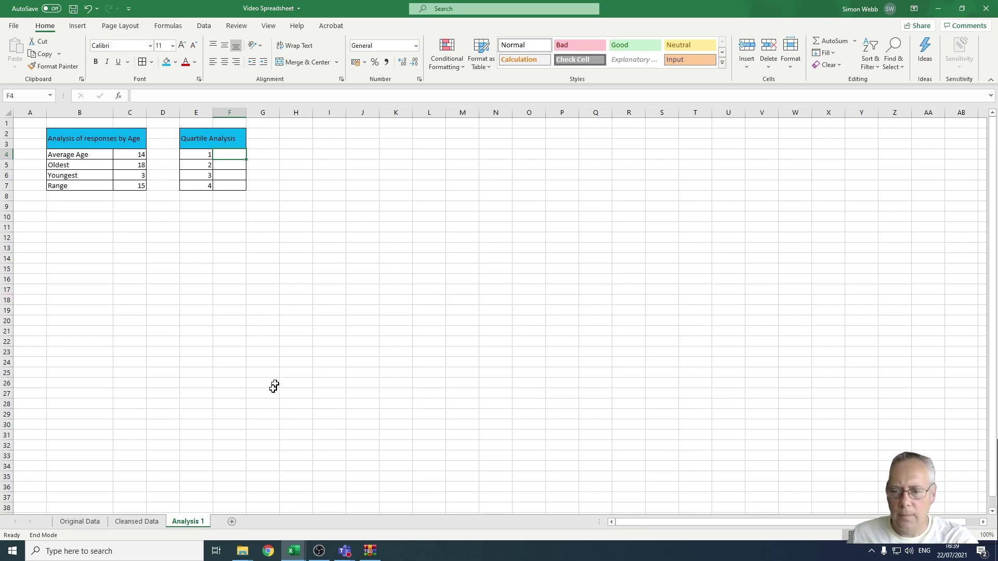
Step: Switch to the Cleansed Data sheet to view the Age column of survey responses
click(137, 522)
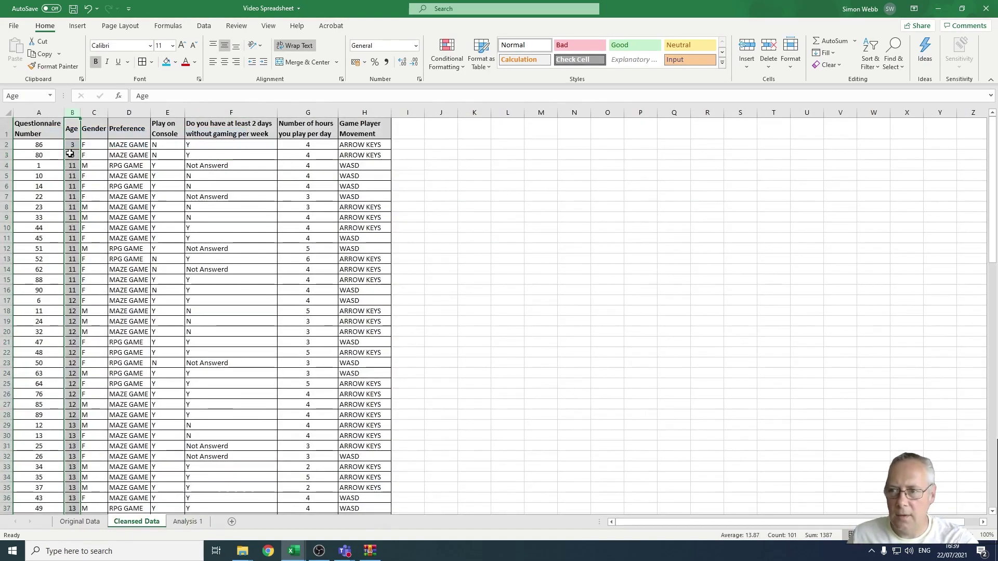
Step: On Analysis 1, enter =QUARTILE(Age,E4) in F4, returning 12
click(186, 522)
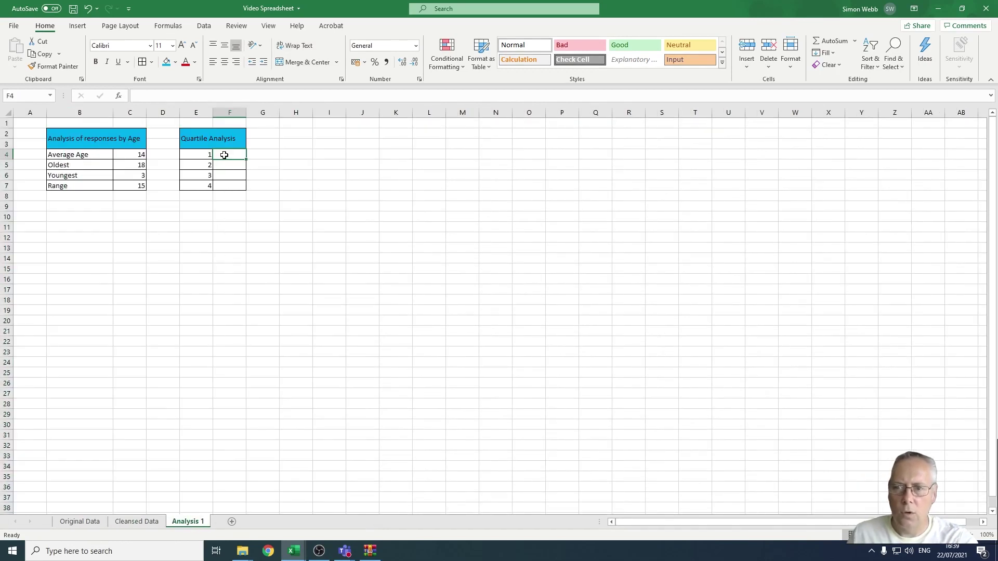
text(=)
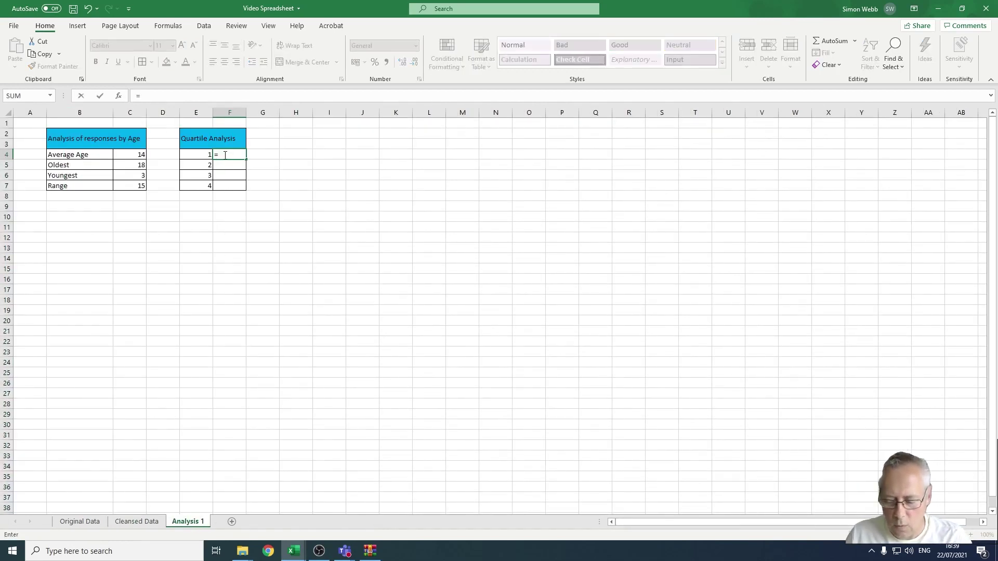
text(quart)
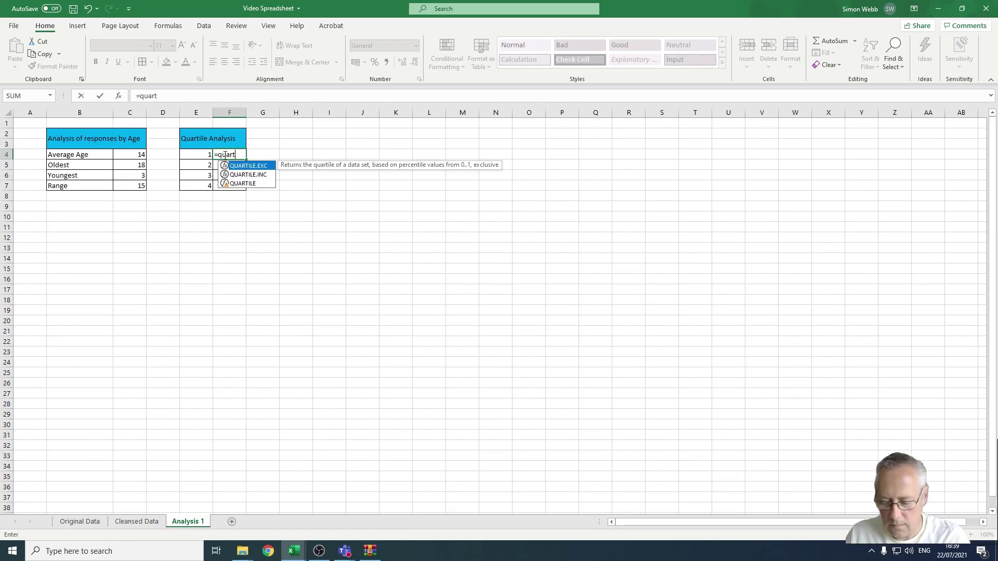
text(ile()
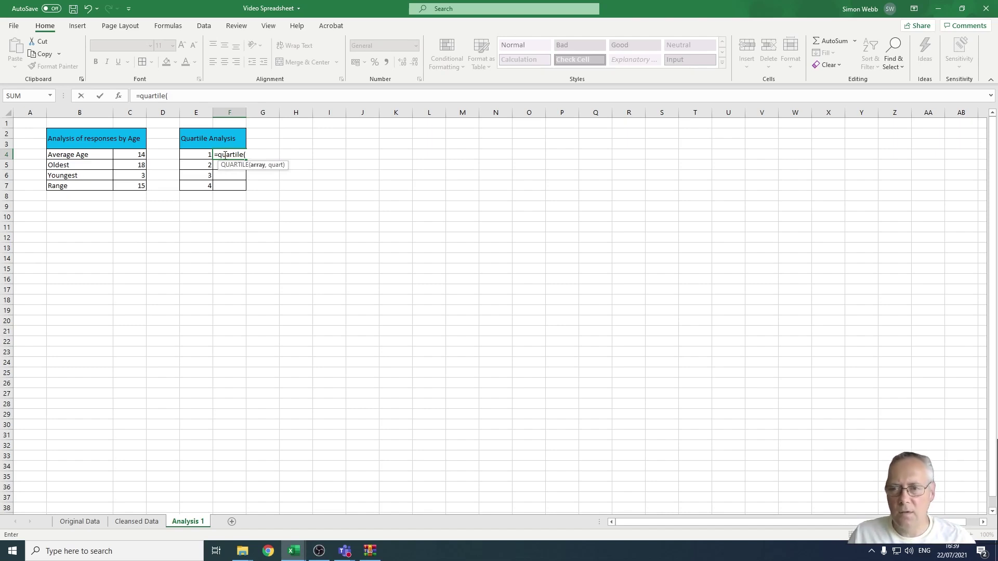
text(age)
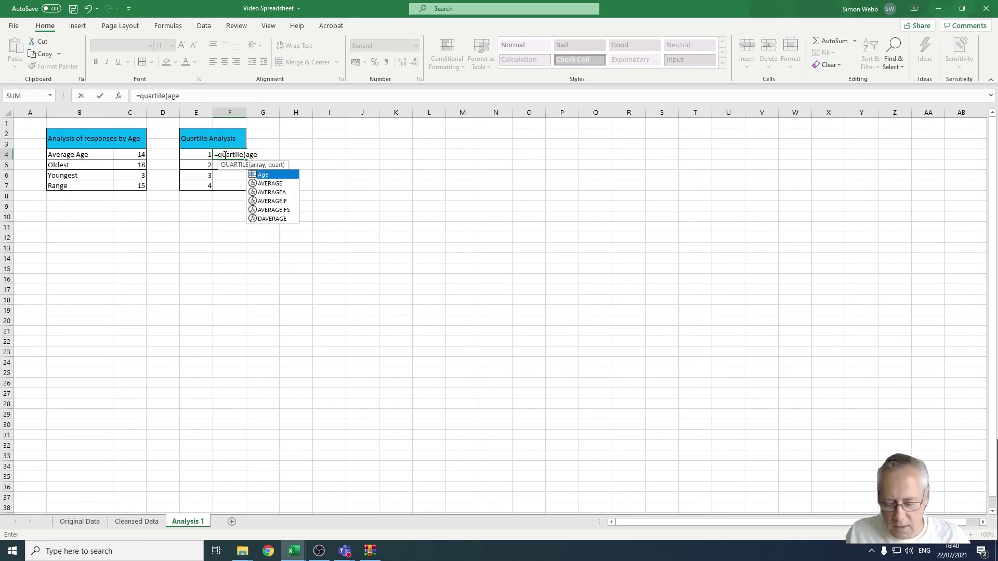
text(,)
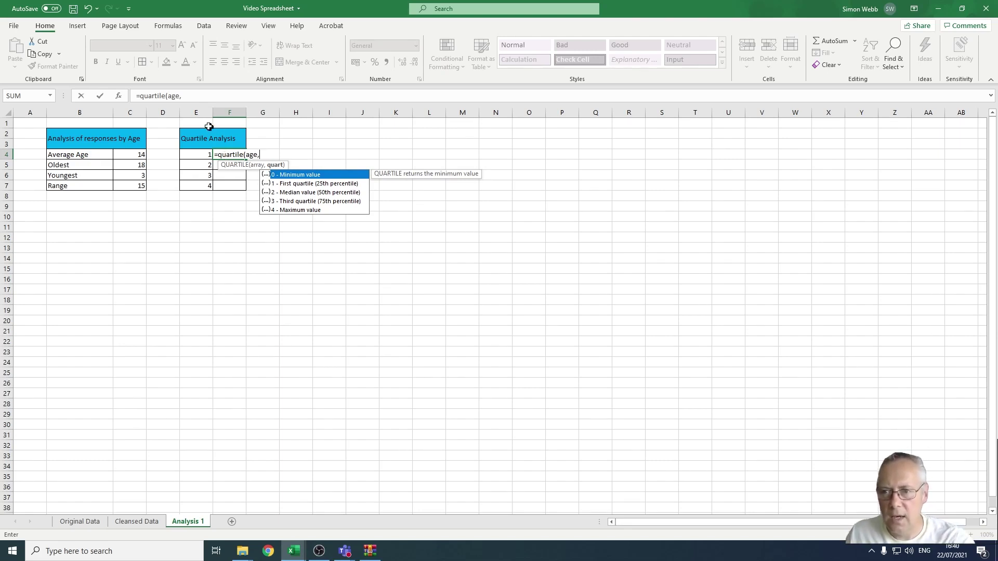
click(195, 155)
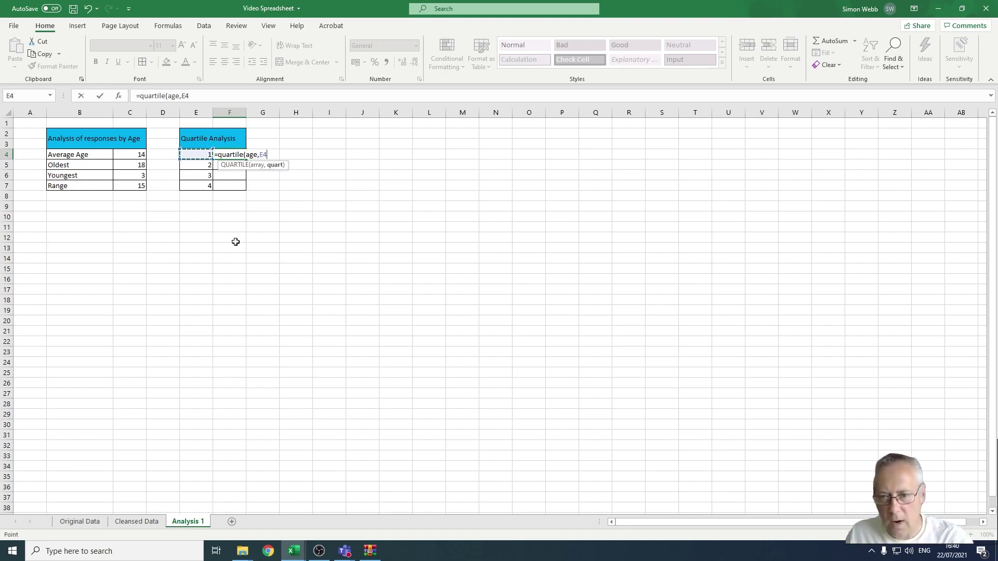
text())
key(Return)
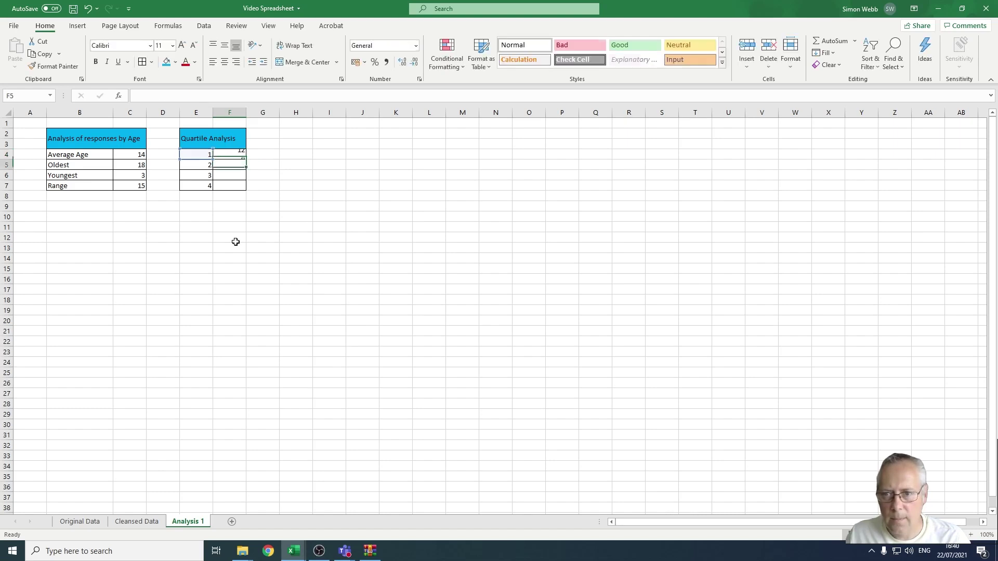
Step: Fill the F4 quartile formula down to F7, giving 14, 16 and 18
click(242, 155)
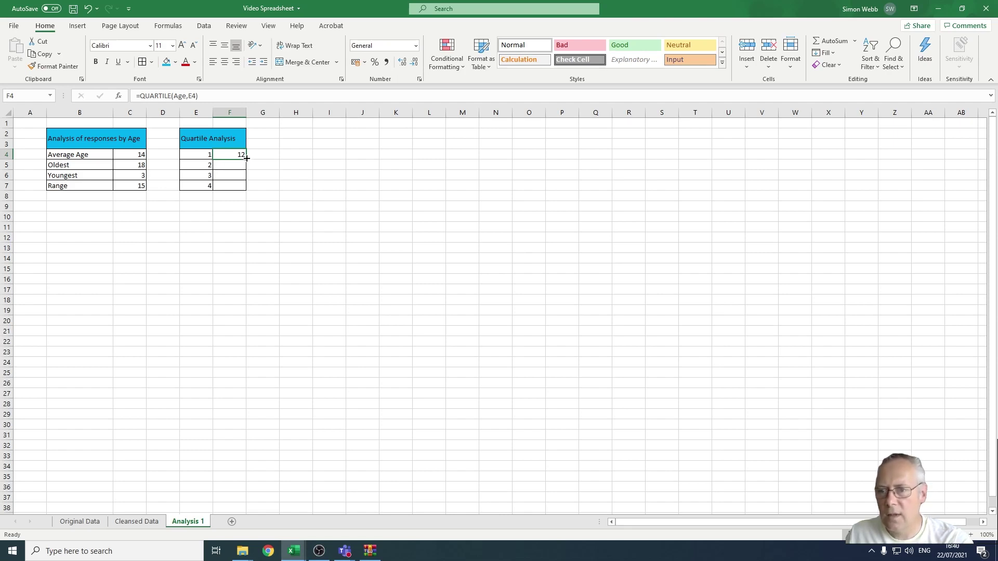
drag(247, 159, 244, 189)
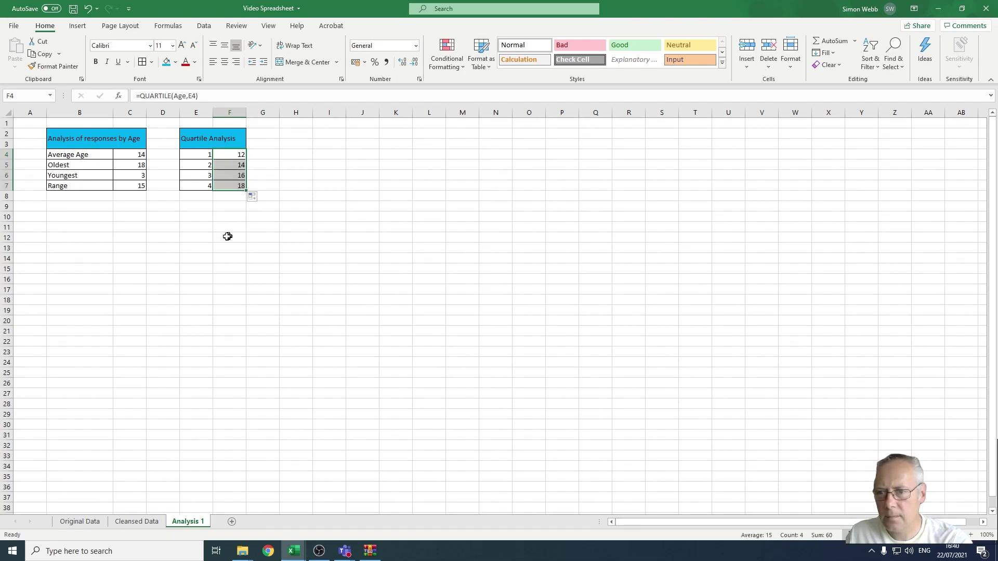
click(224, 156)
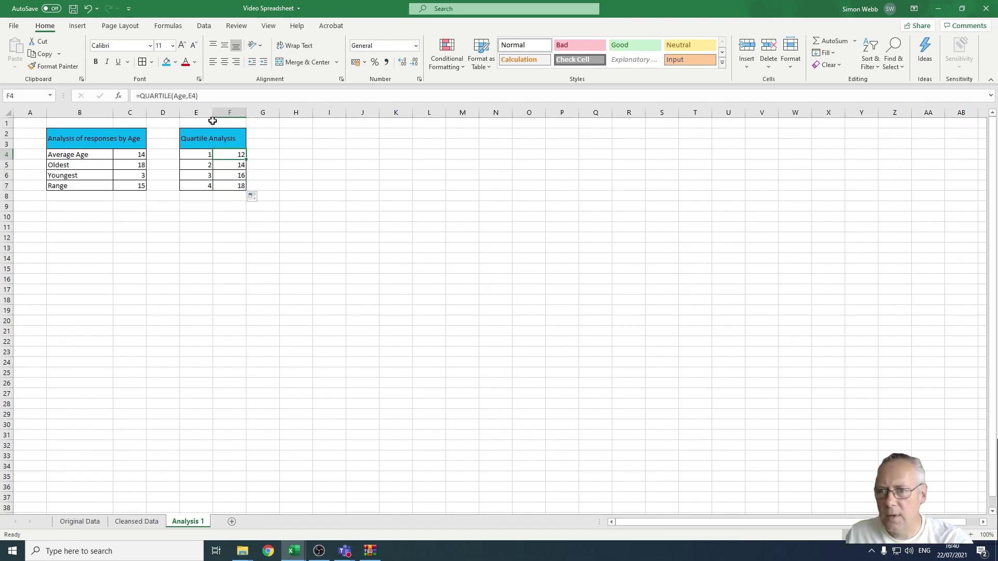
click(169, 96)
click(178, 96)
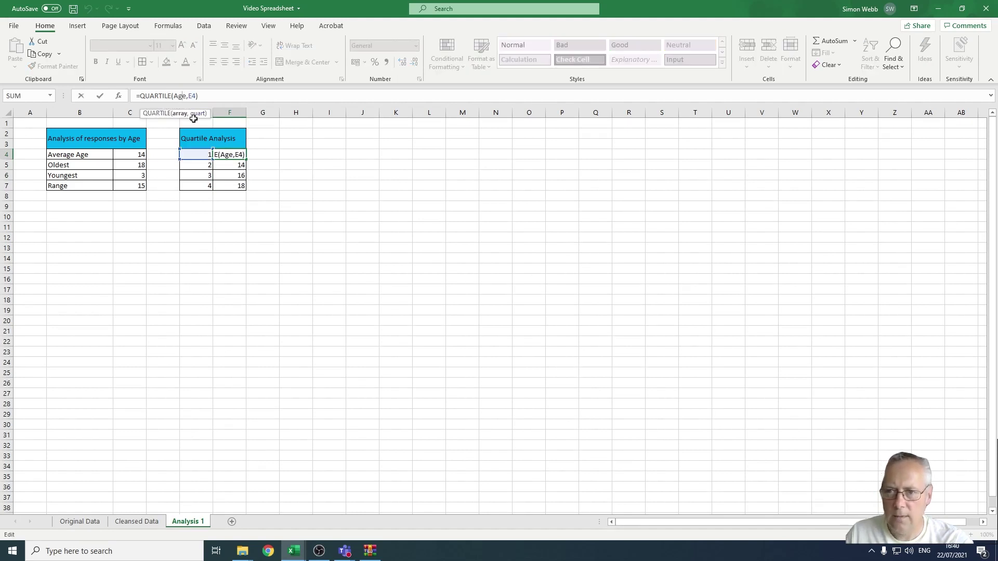
key(Escape)
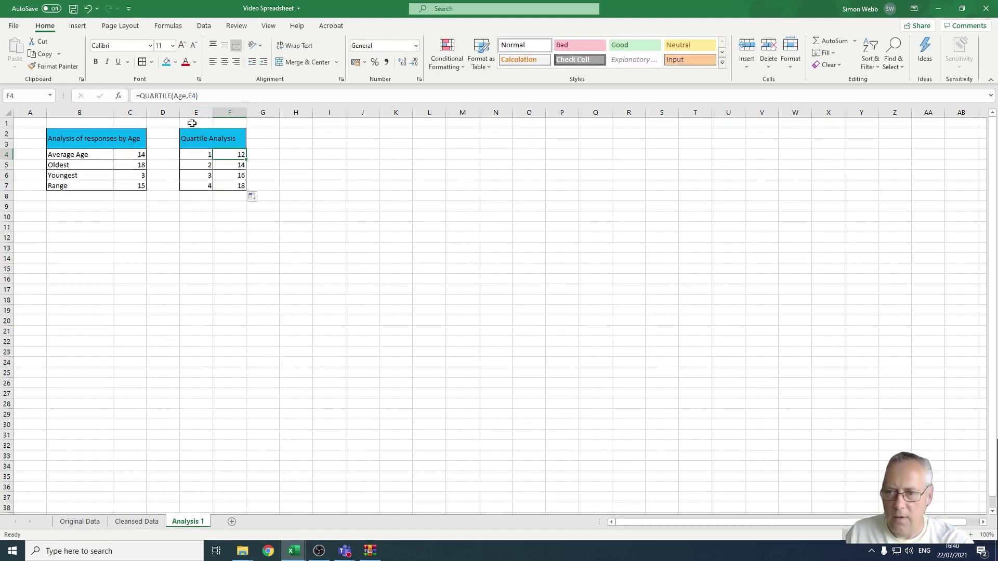
click(230, 165)
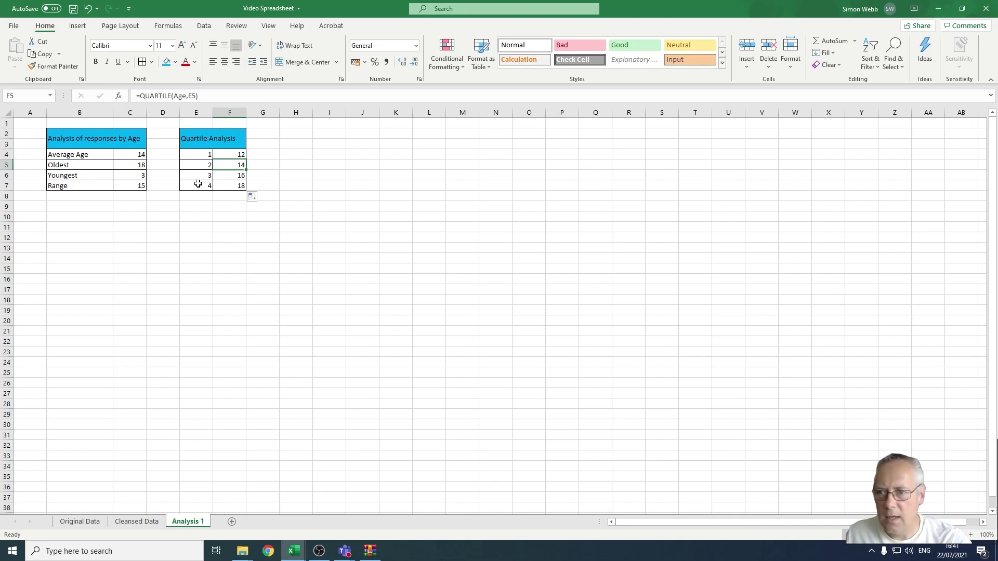
click(231, 153)
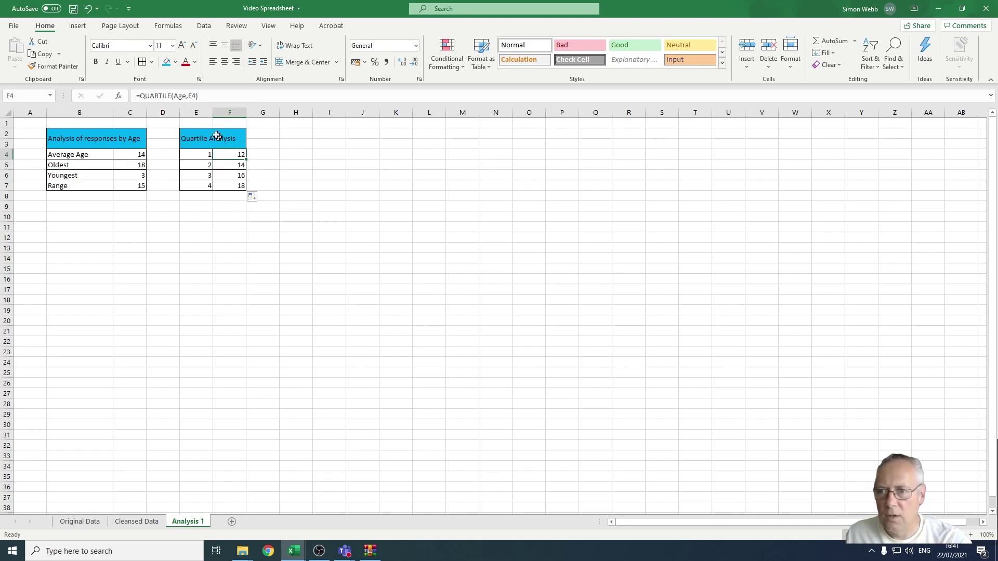
click(196, 96)
key(BackSpace)
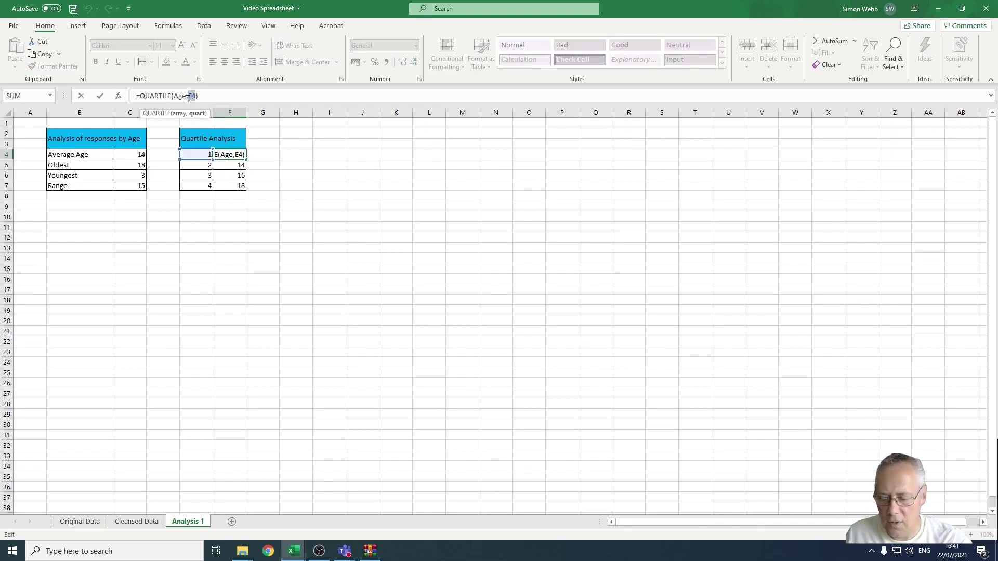
text(1)
key(Return)
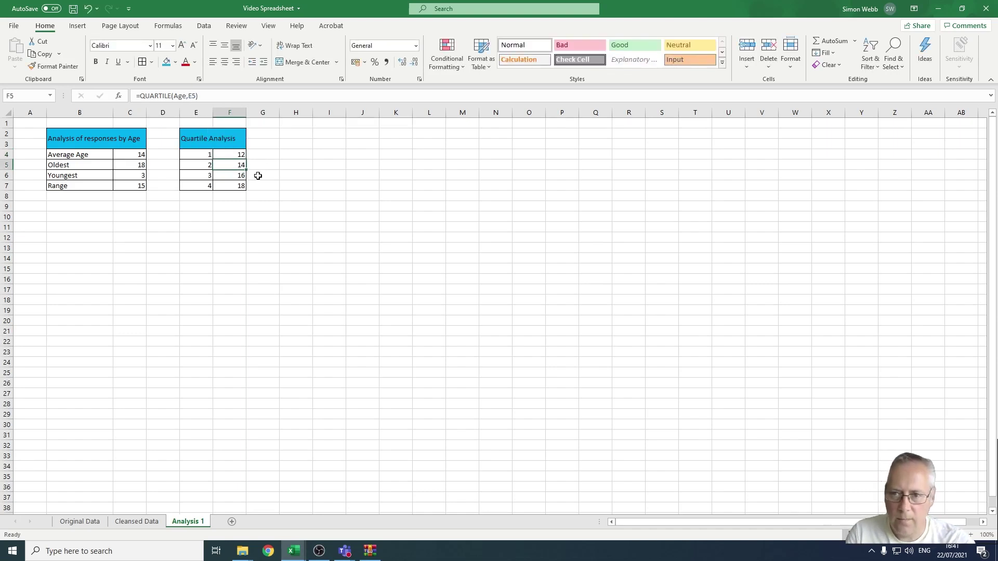
click(197, 96)
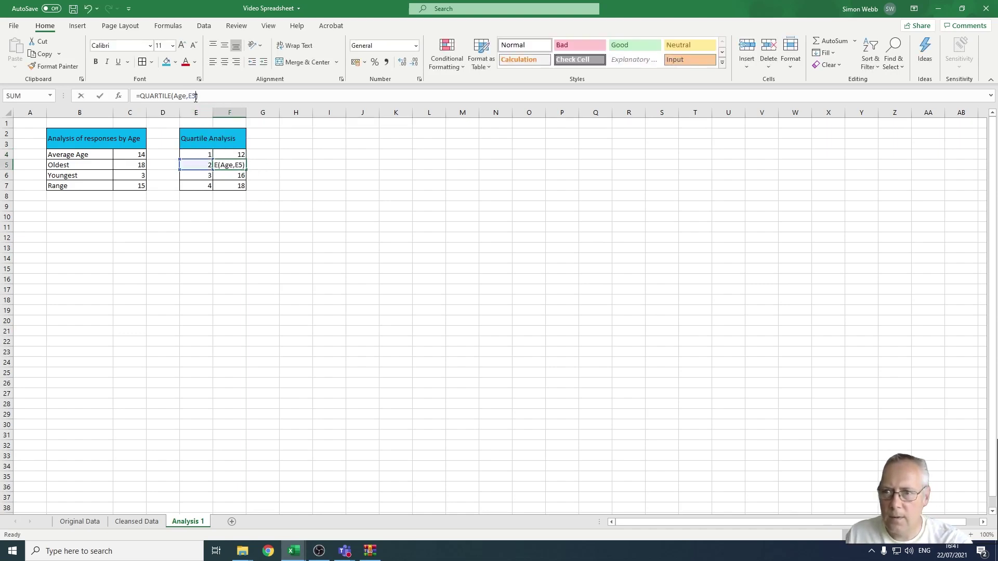
key(BackSpace)
key(BackSpace)
text(2)
key(Return)
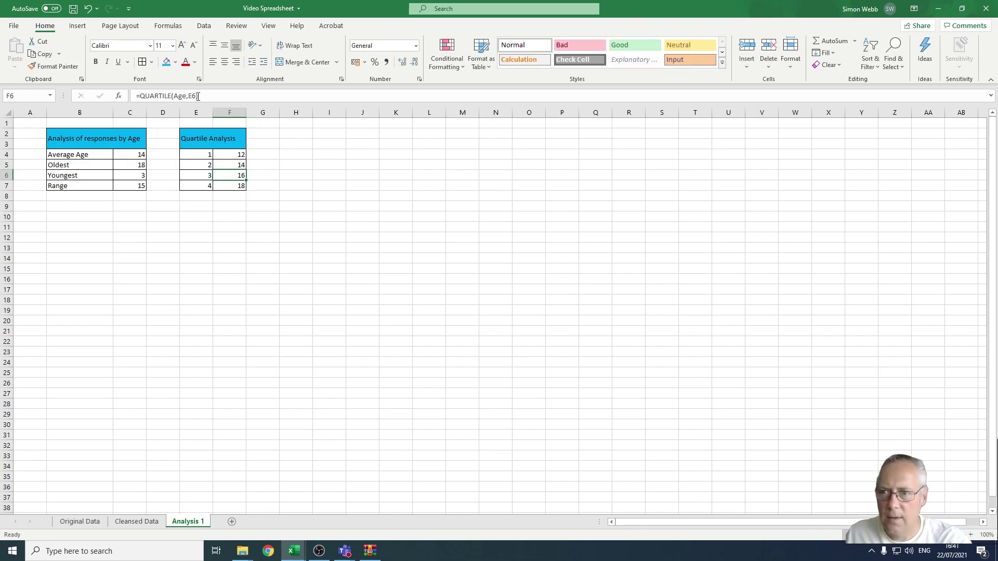
click(197, 97)
key(BackSpace)
key(BackSpace)
text(3)
key(Return)
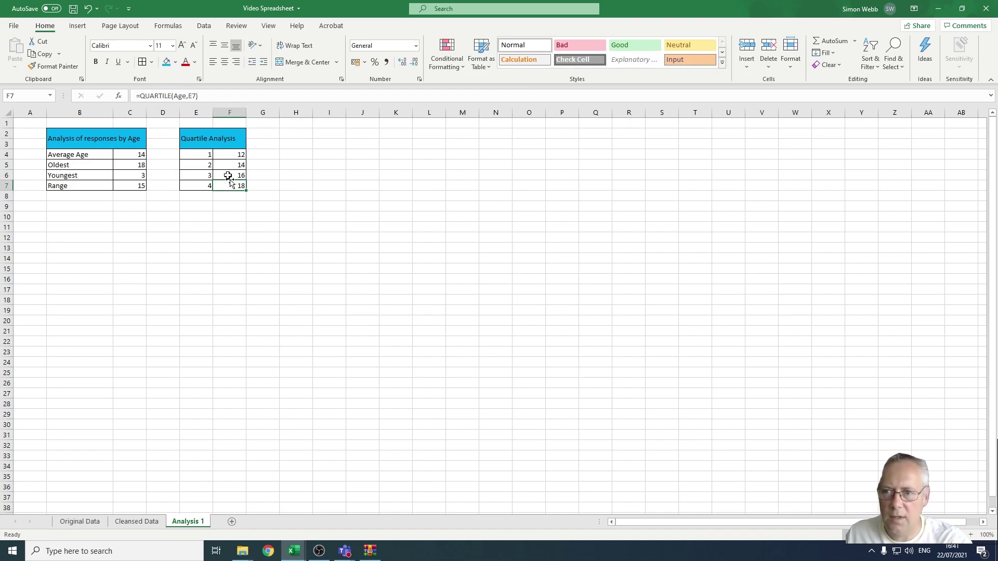
click(196, 97)
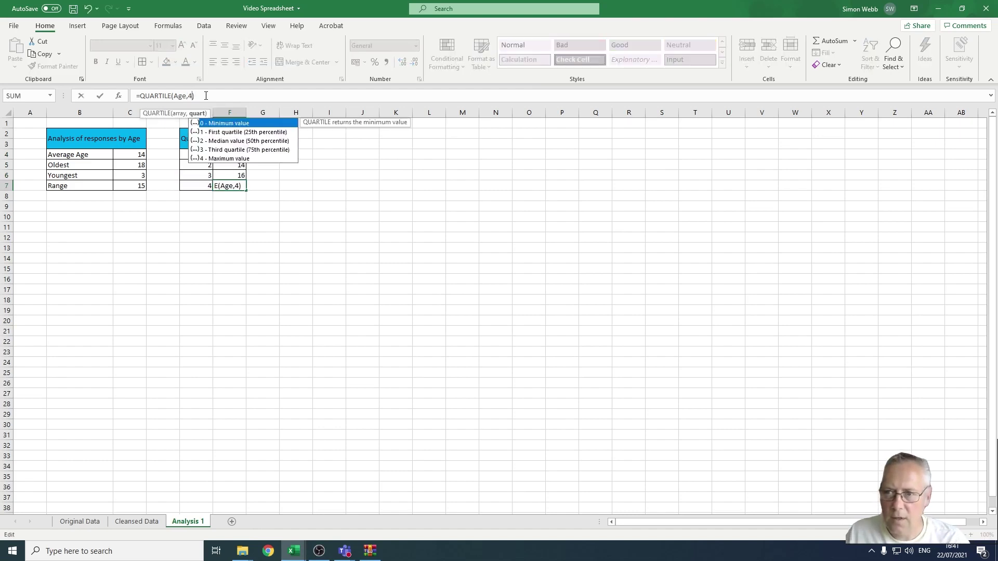
key(Return)
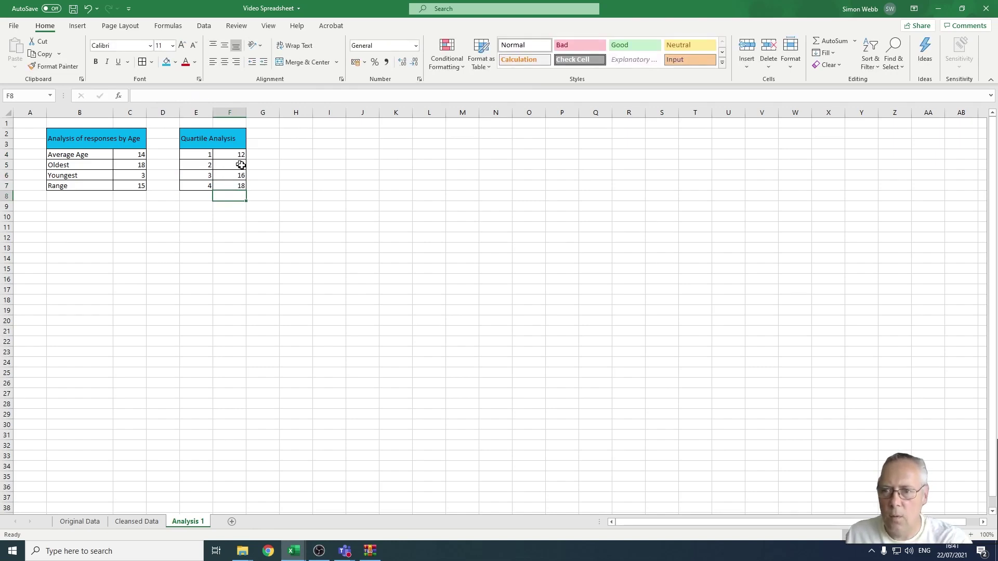
click(239, 155)
click(192, 96)
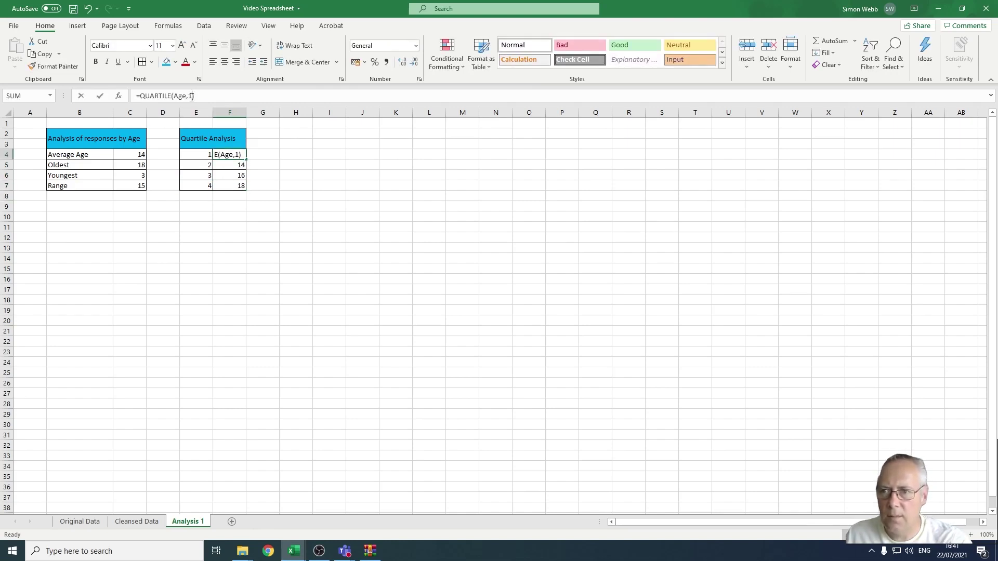
click(198, 154)
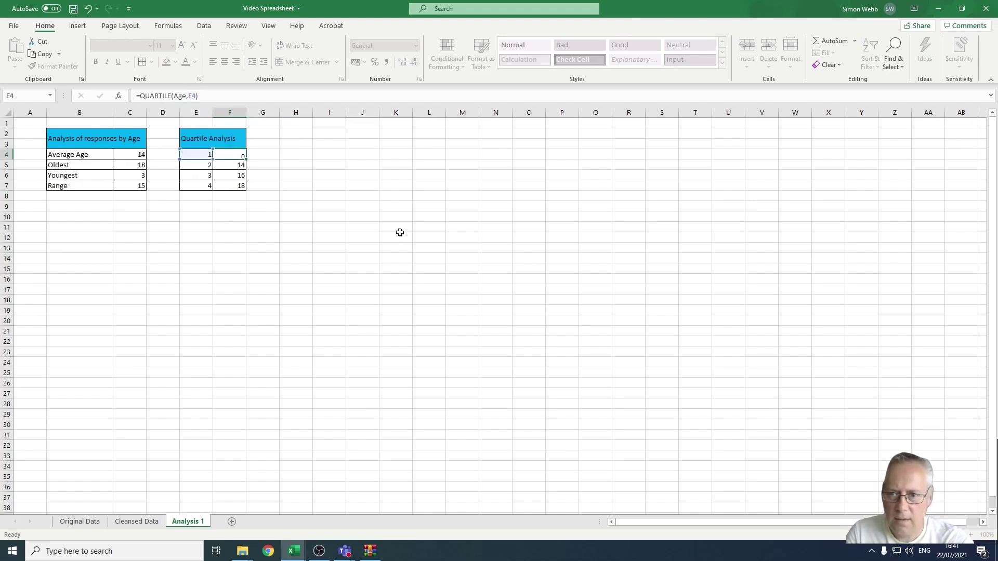
key(Return)
click(227, 153)
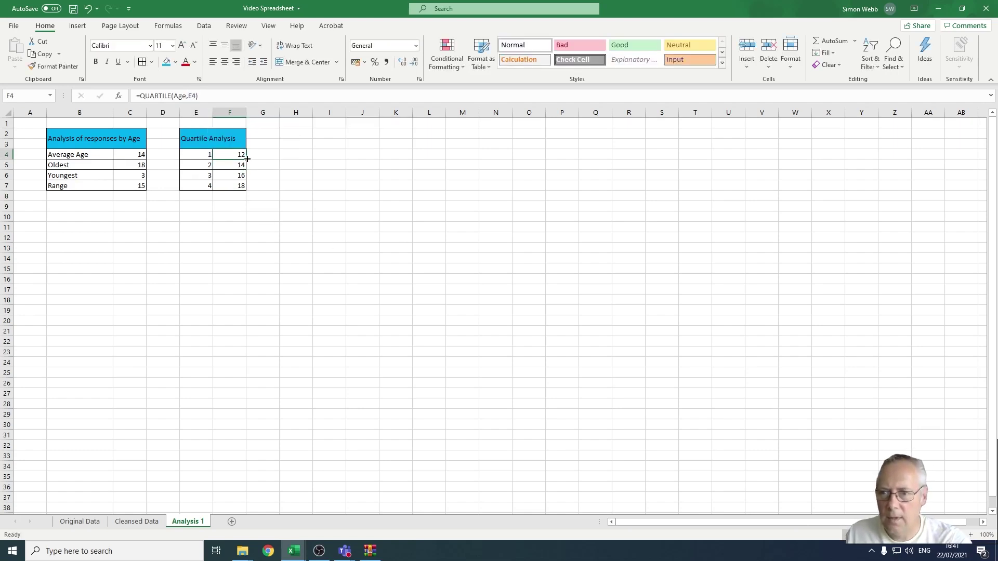
drag(246, 159, 248, 190)
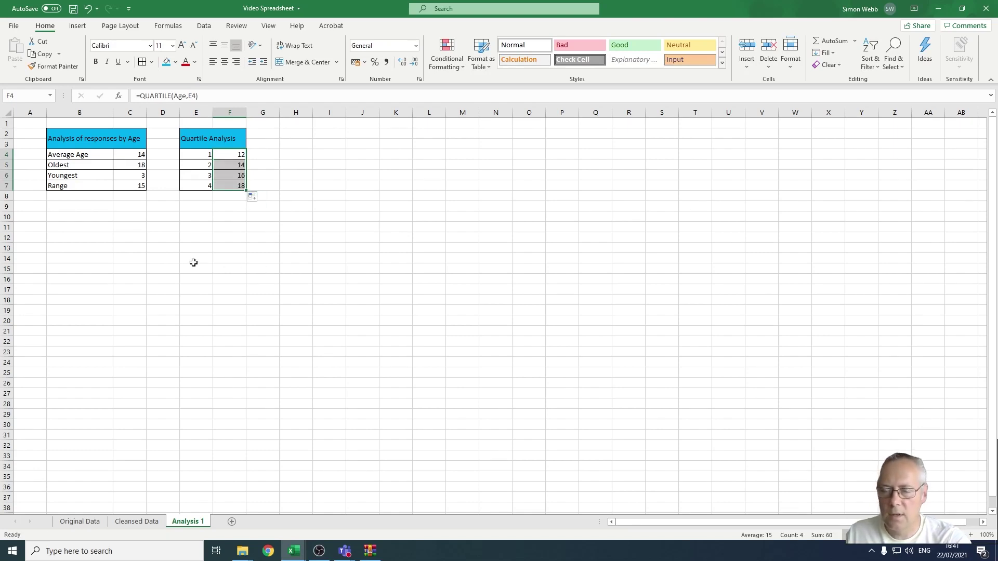
click(277, 288)
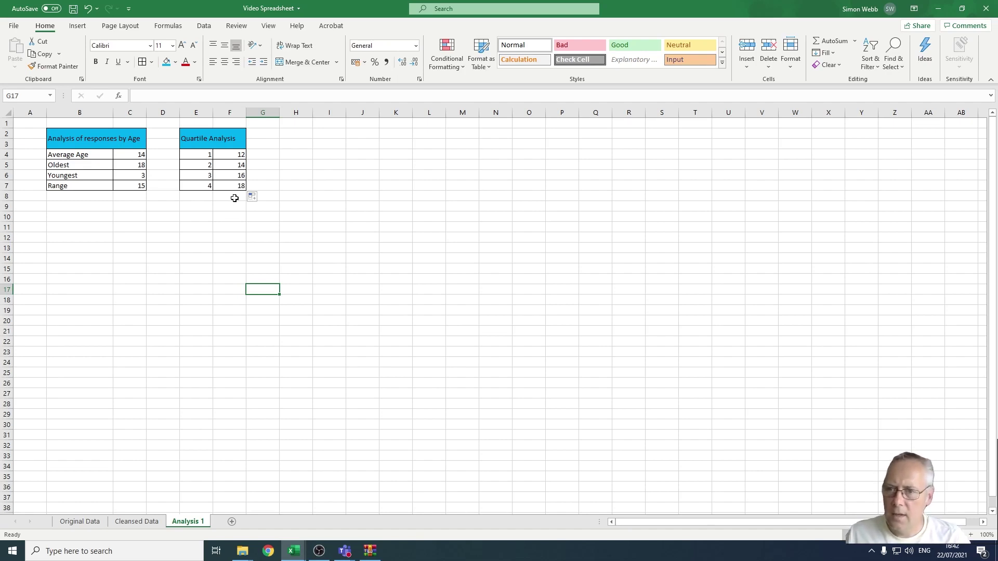
drag(207, 165, 234, 175)
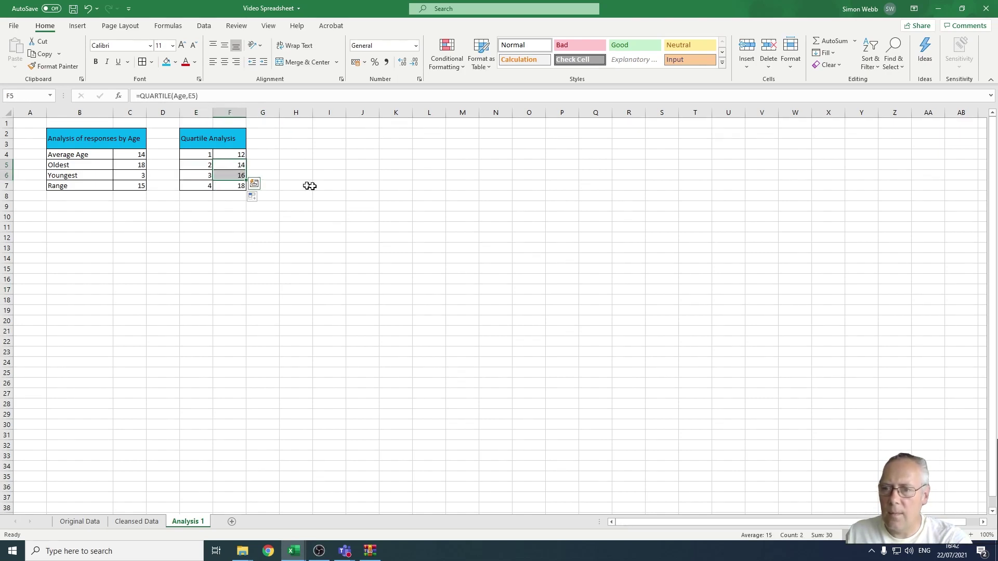